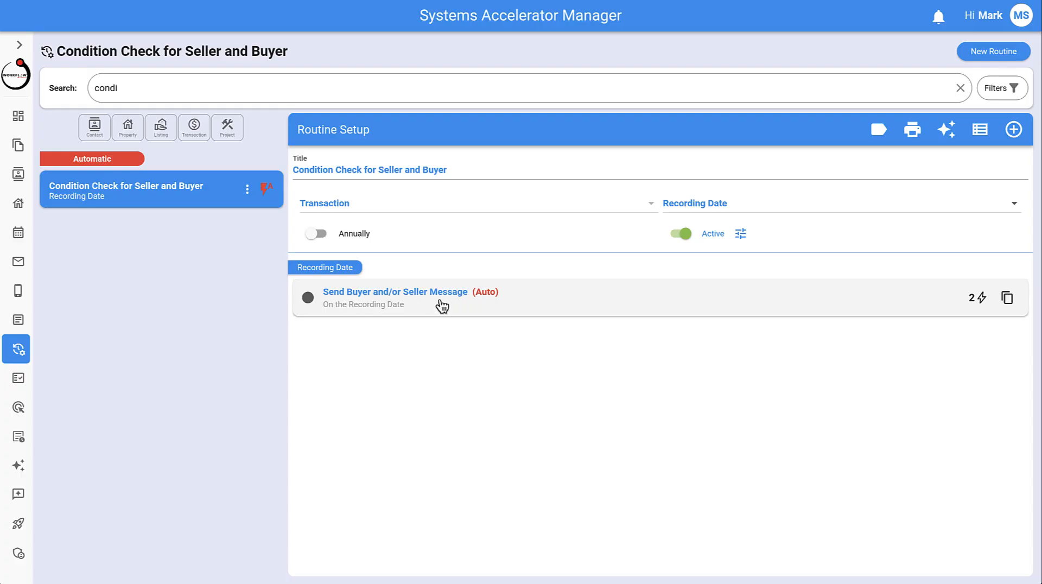
Step: Open the Send Buyer Message action in the routine's activity and check the field choices, keeping transactionDetails.transactionSide
left_click(516, 305)
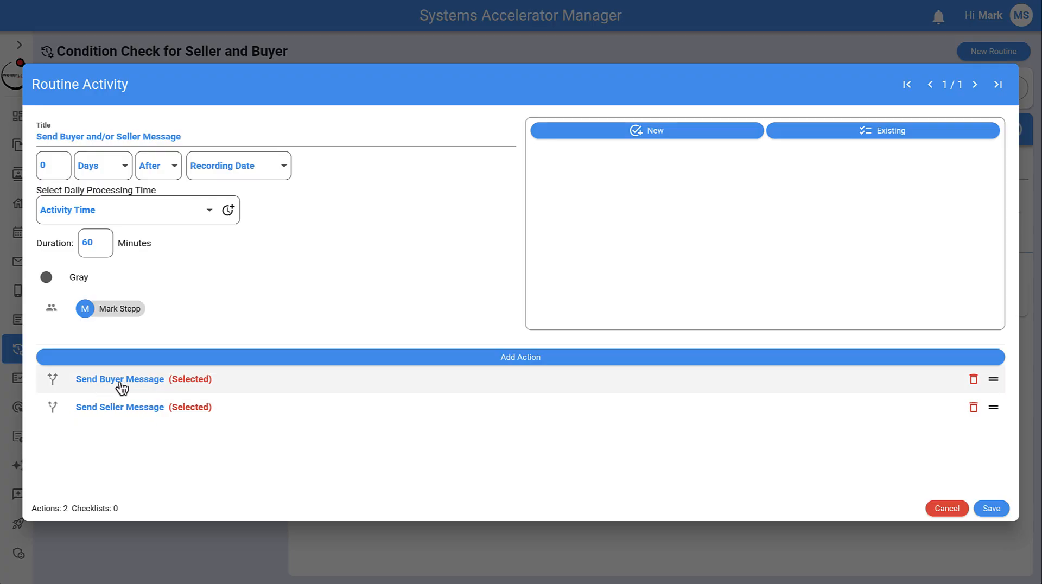
left_click(121, 382)
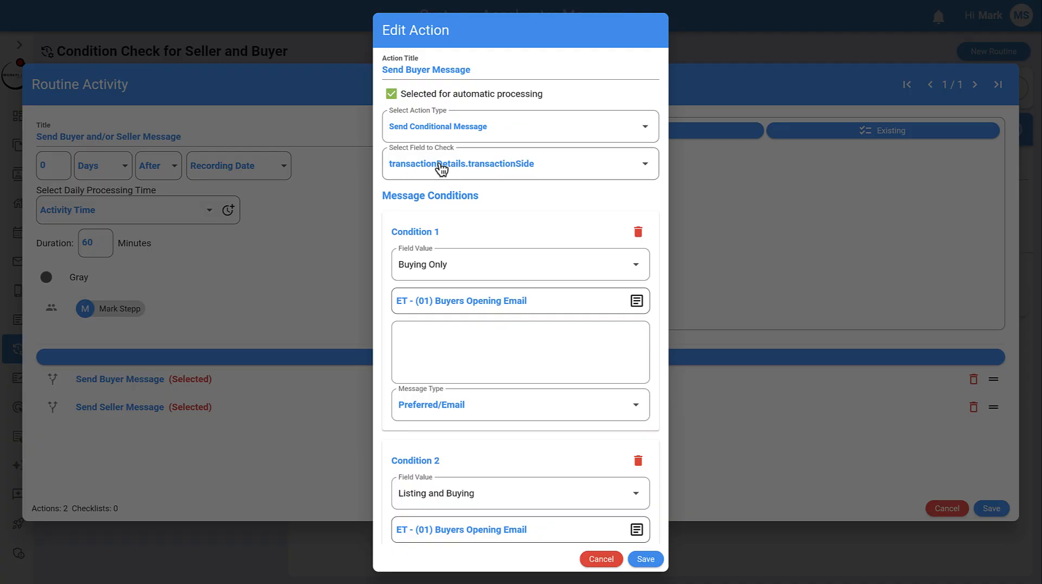
left_click(554, 172)
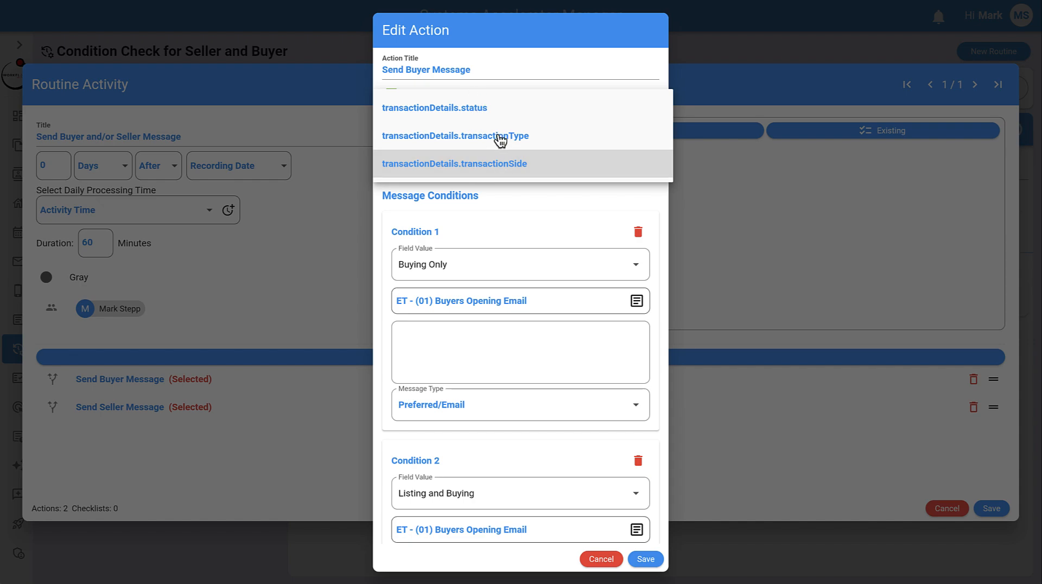
left_click(525, 175)
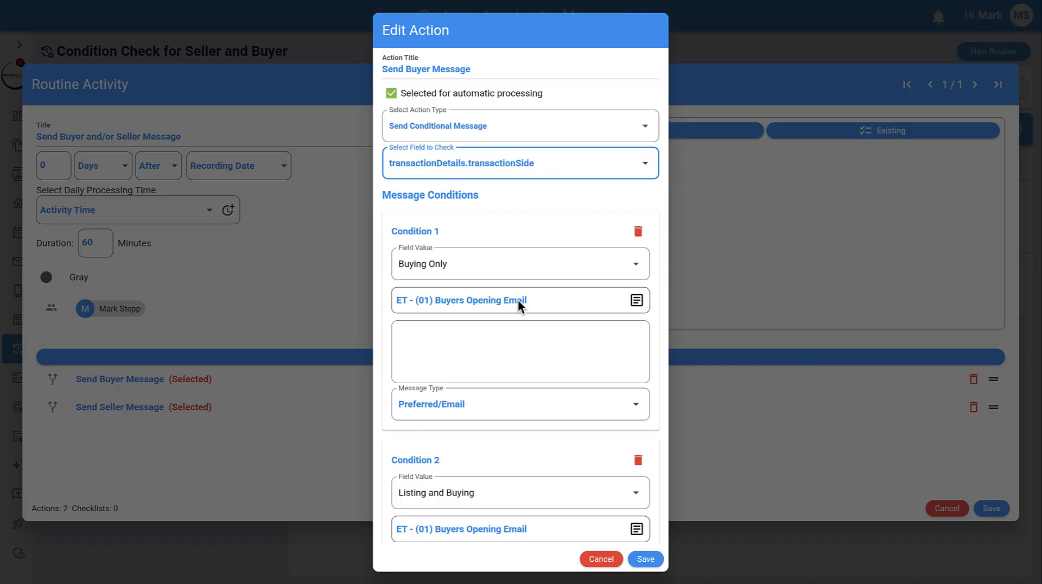
Step: Review the Send Buyer Message conditions and the available field values for Condition 1, leaving it on Buying Only
scroll(516, 301, "down", 1)
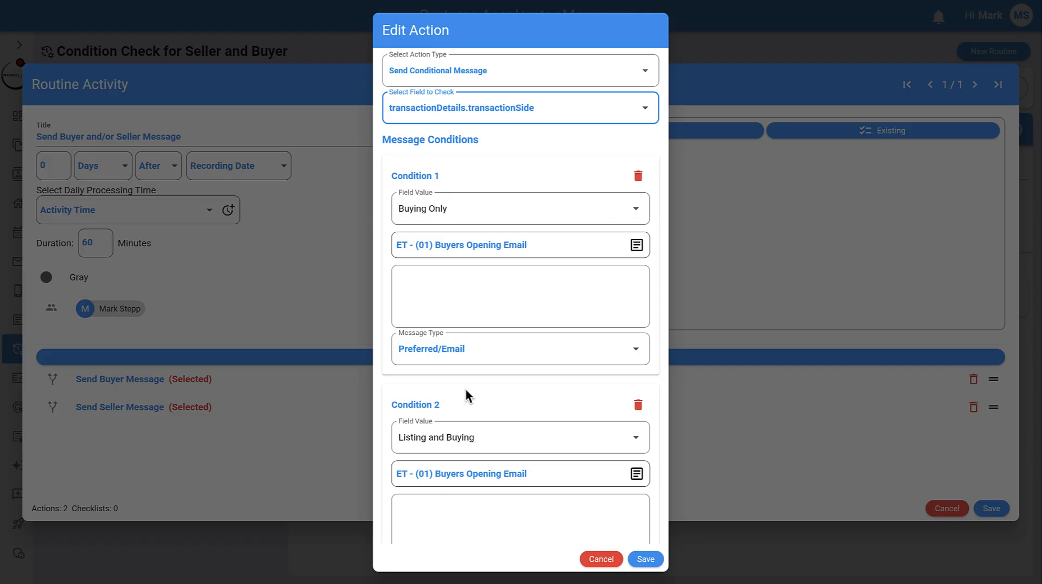
scroll(465, 393, "down", 4)
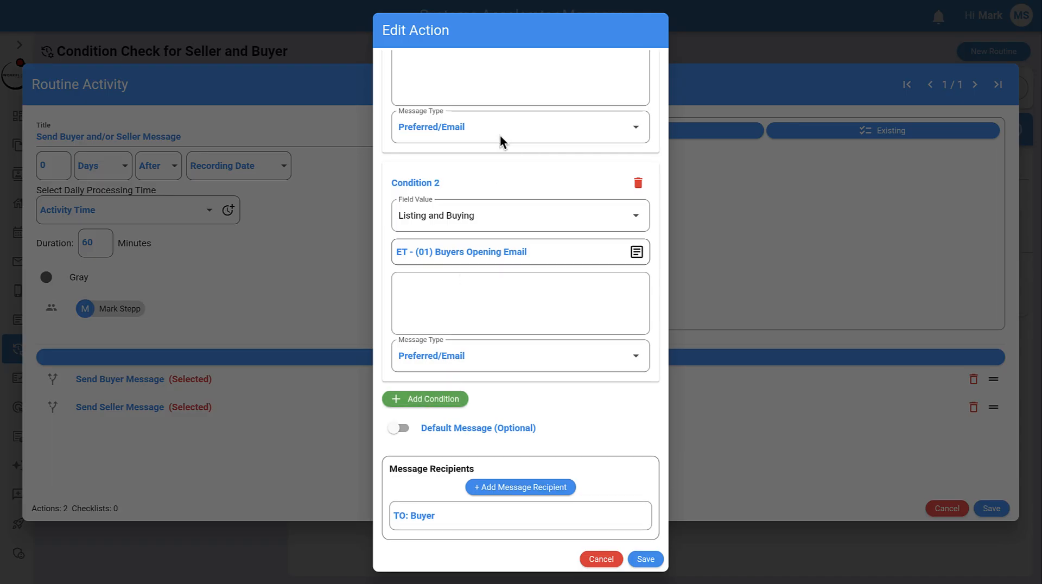
scroll(500, 136, "up", 4)
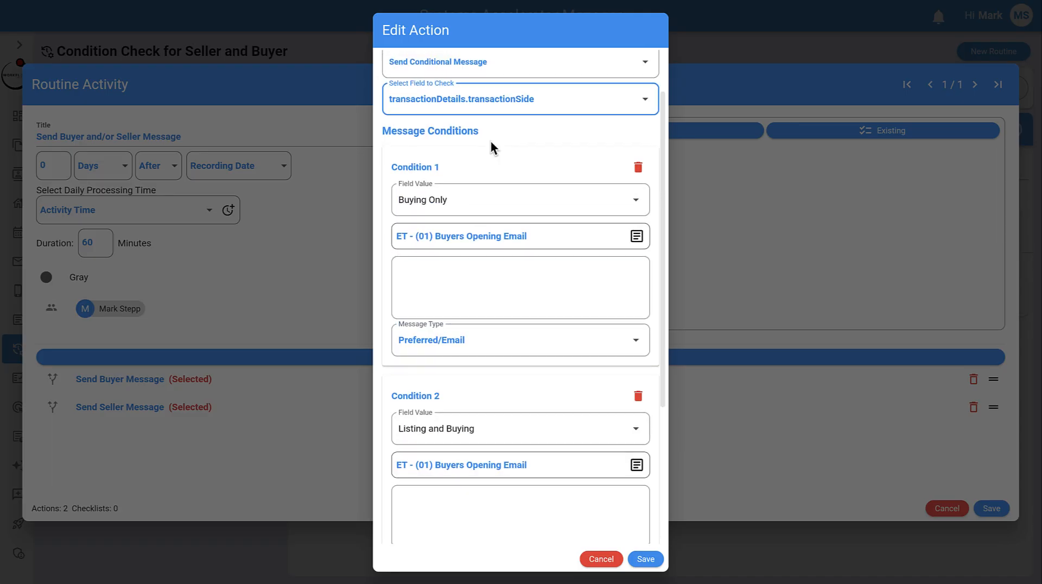
scroll(490, 144, "up", 2)
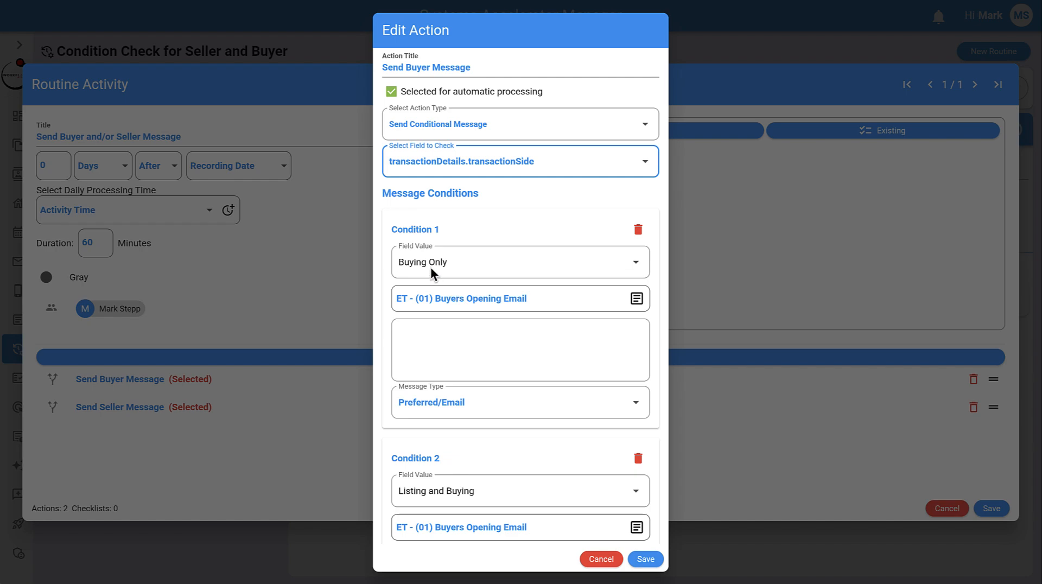
left_click(464, 273)
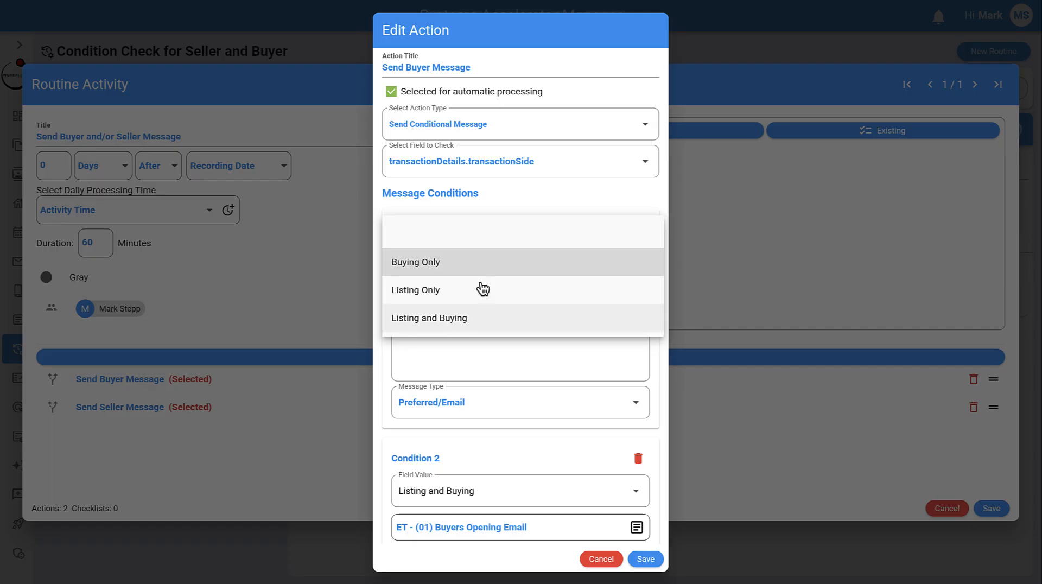
left_click(549, 197)
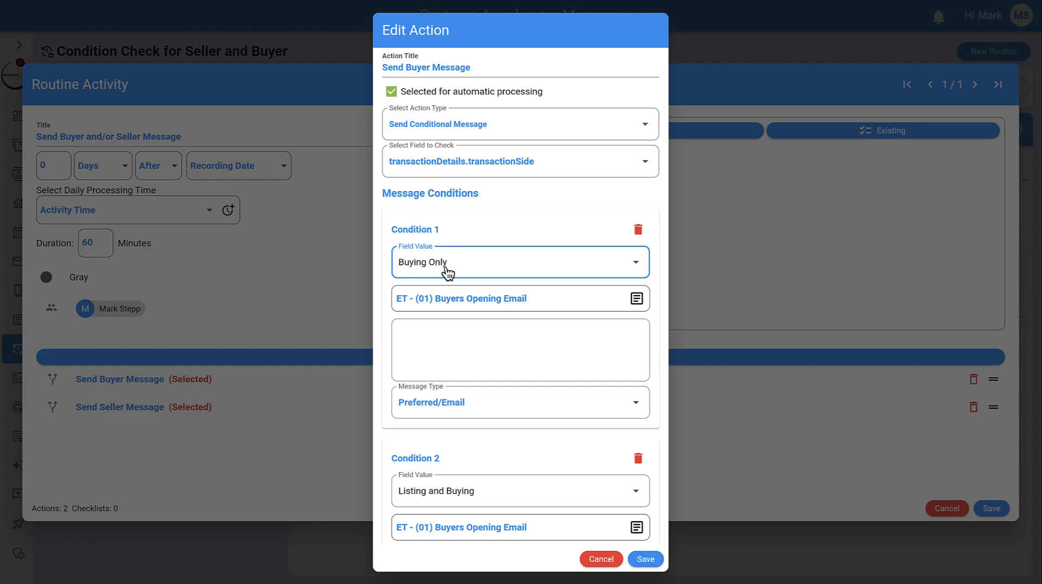
Step: Examine the templates and message types of both buyer conditions, the default message option and the message recipients
scroll(455, 342, "down", 2)
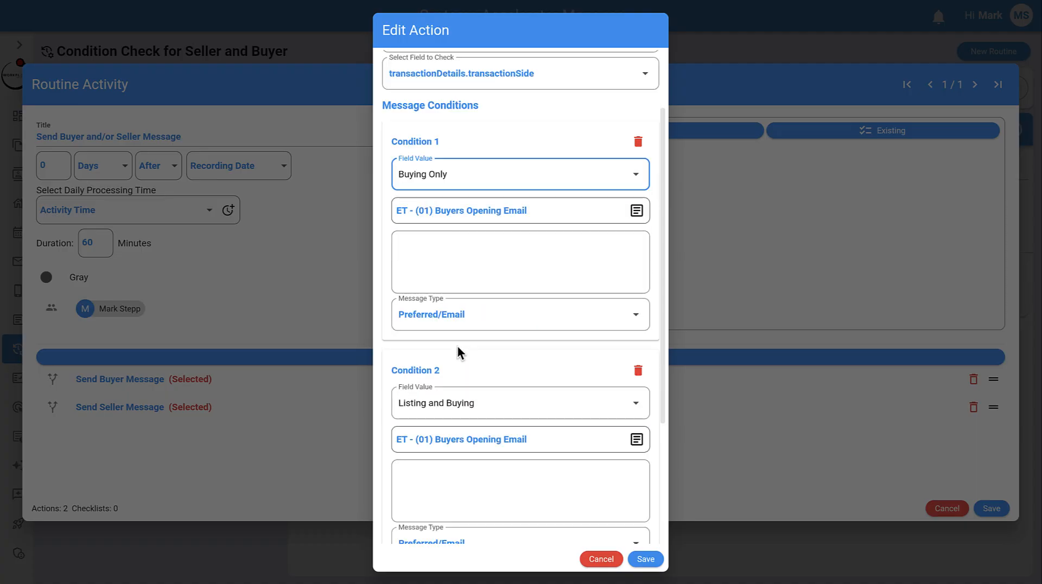
scroll(457, 347, "down", 2)
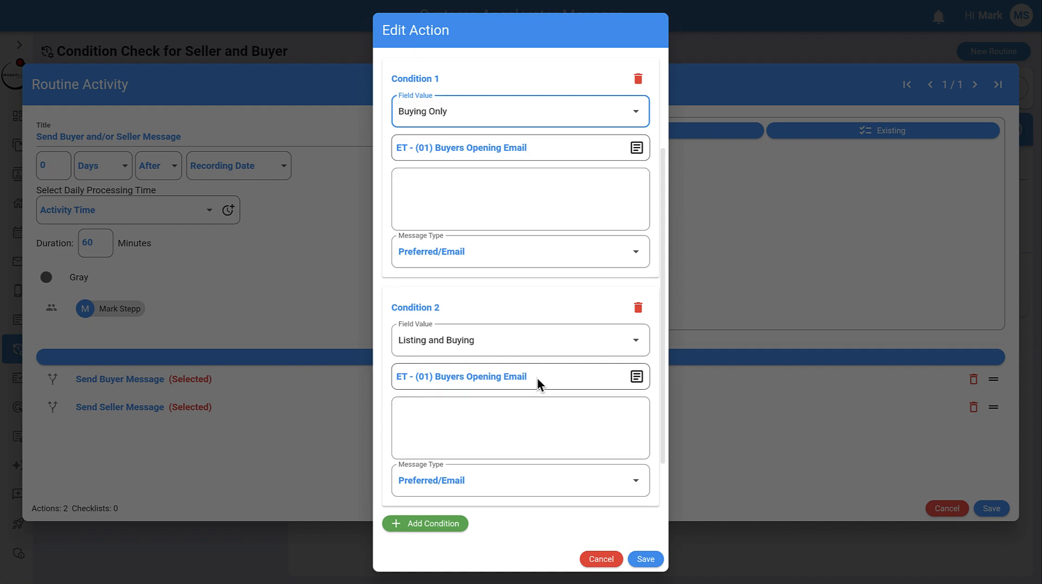
scroll(537, 374, "down", 3)
scroll(536, 378, "up", 1)
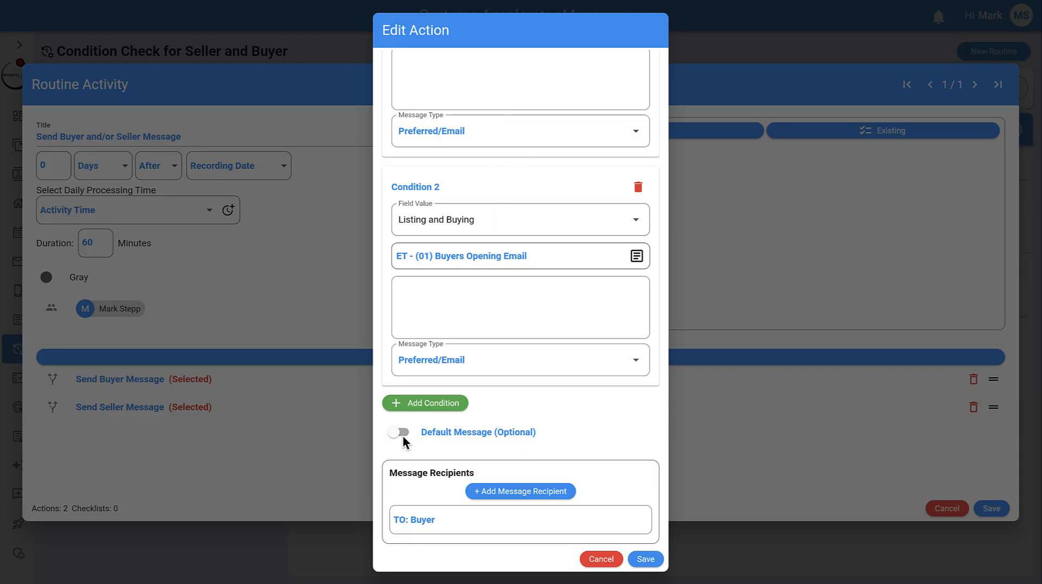
scroll(412, 428, "down", 1)
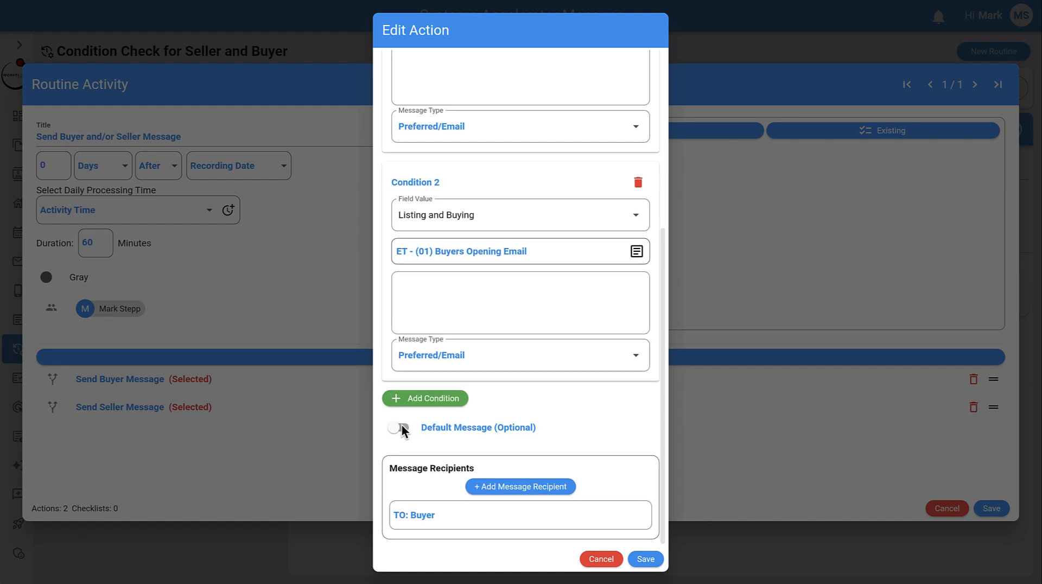
Step: Turn on the optional default message to view its settings, turn it back off, and save the Send Buyer Message action
left_click(398, 427)
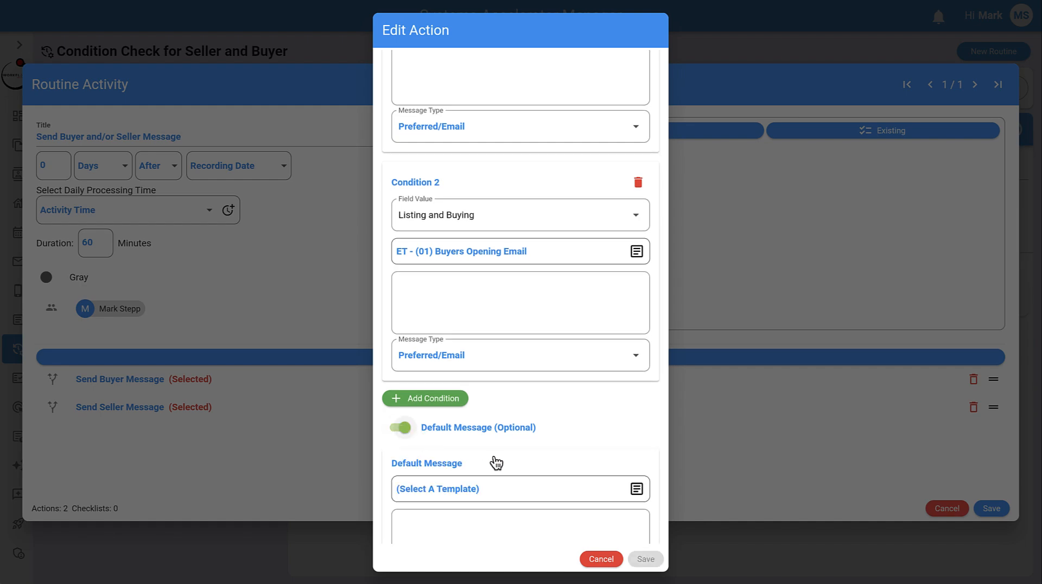
scroll(494, 462, "down", 3)
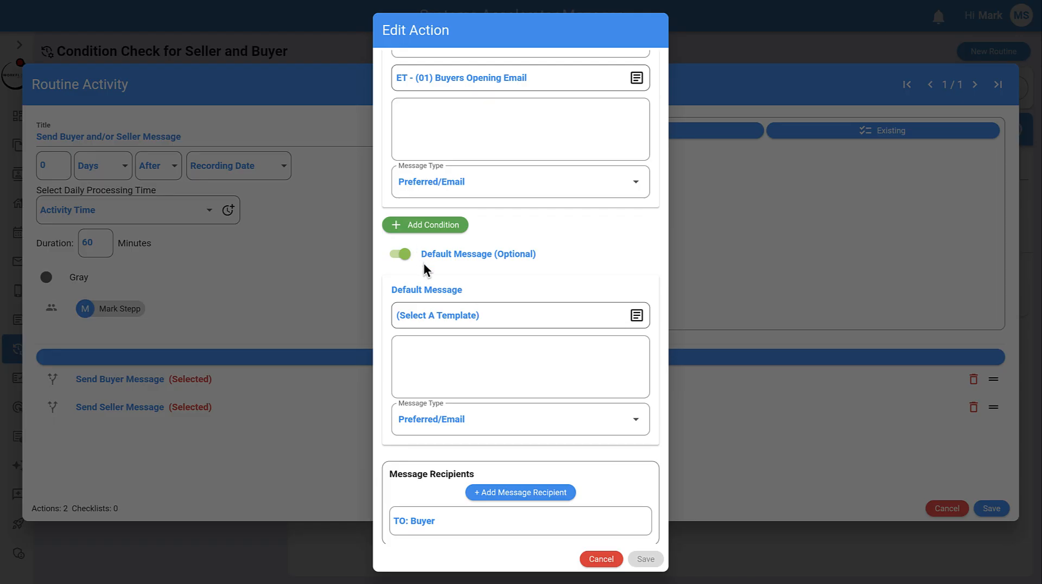
left_click(399, 255)
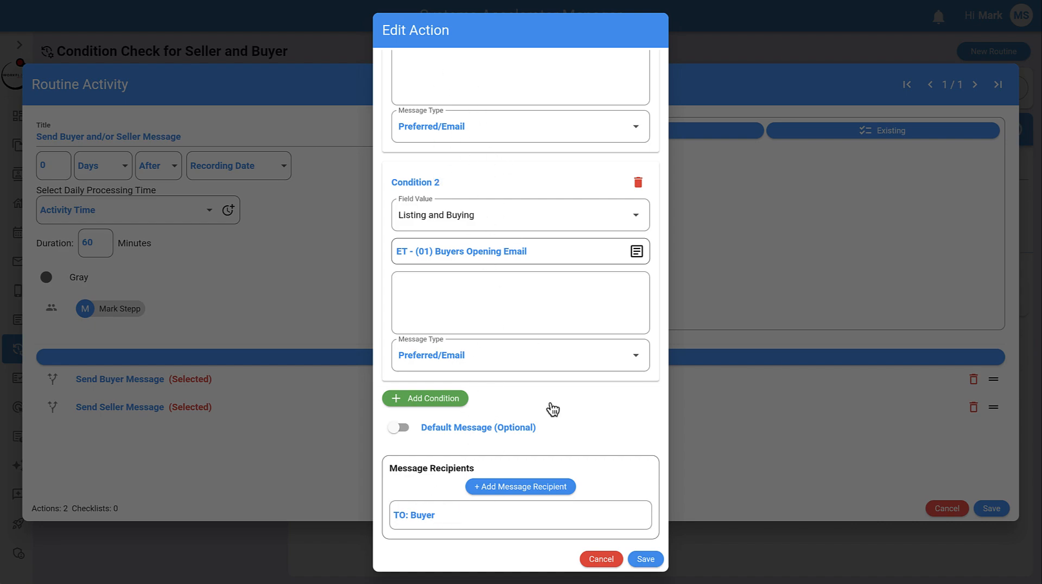
left_click(651, 559)
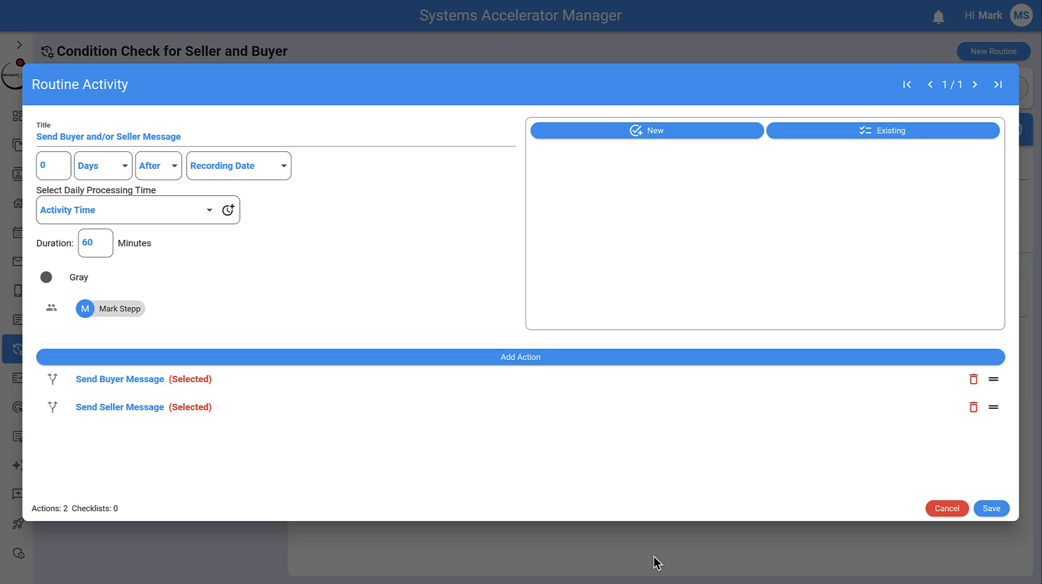
Step: Review the conditions, templates and recipient of the Send Seller Message action, and save the action and its routine activity
left_click(124, 413)
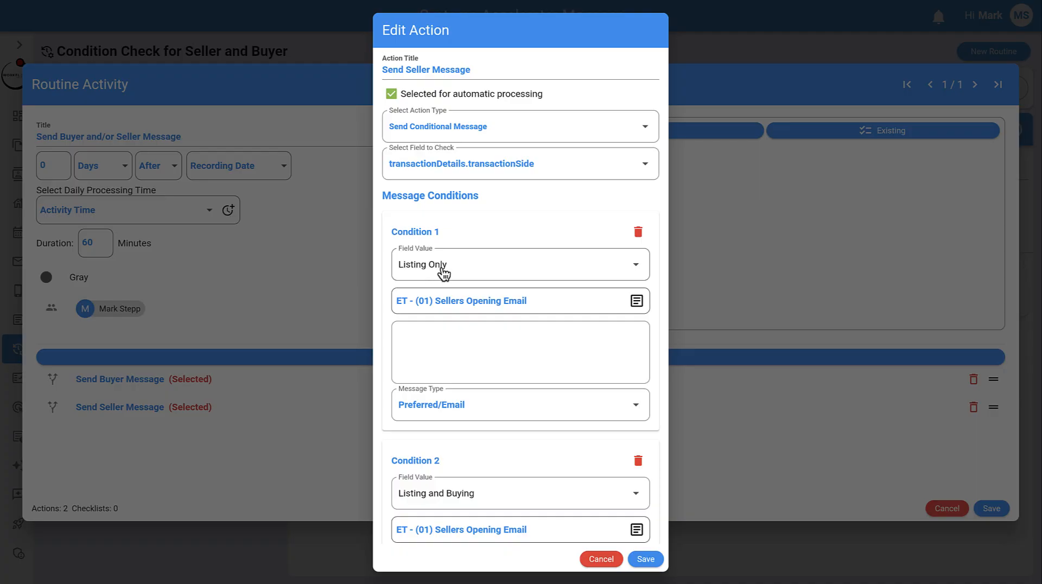
scroll(467, 458, "down", 1)
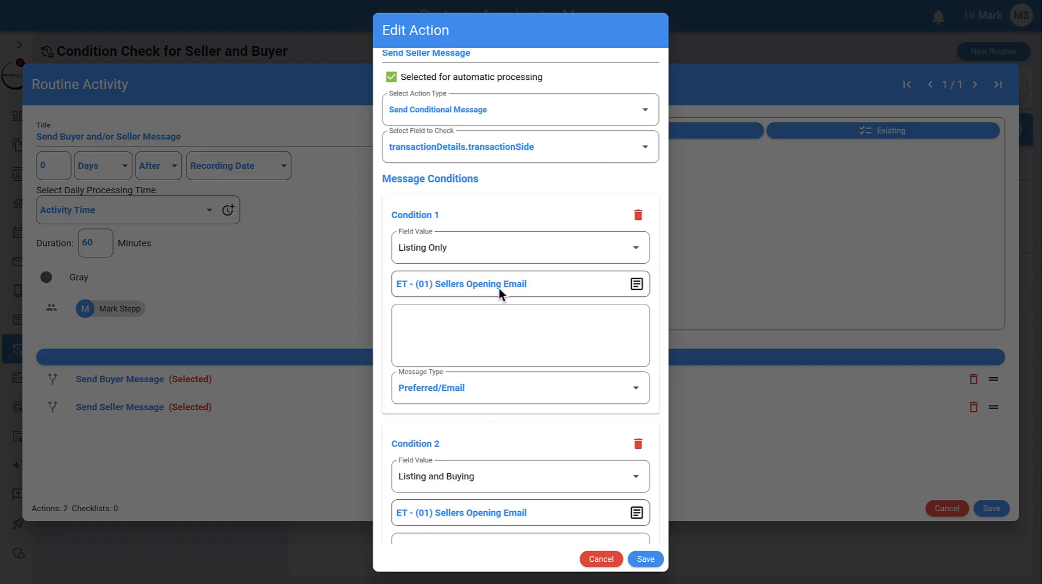
scroll(468, 445, "down", 4)
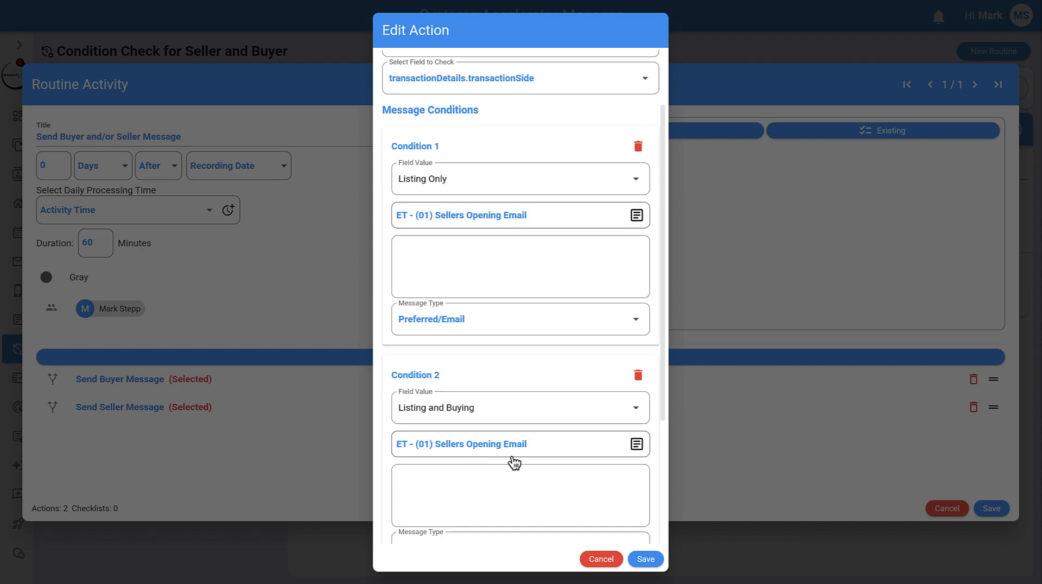
scroll(435, 394, "down", 1)
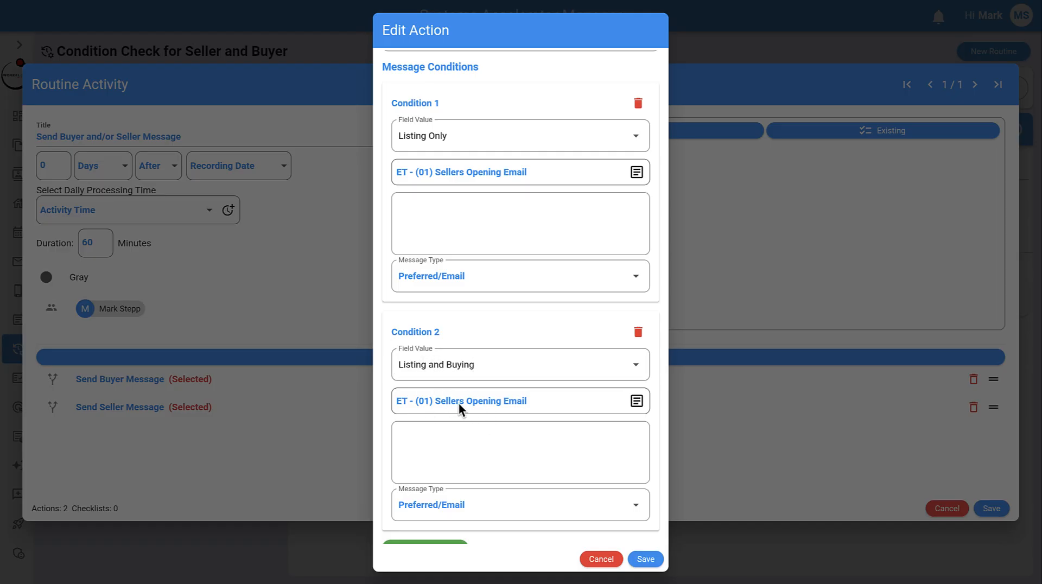
scroll(459, 405, "down", 2)
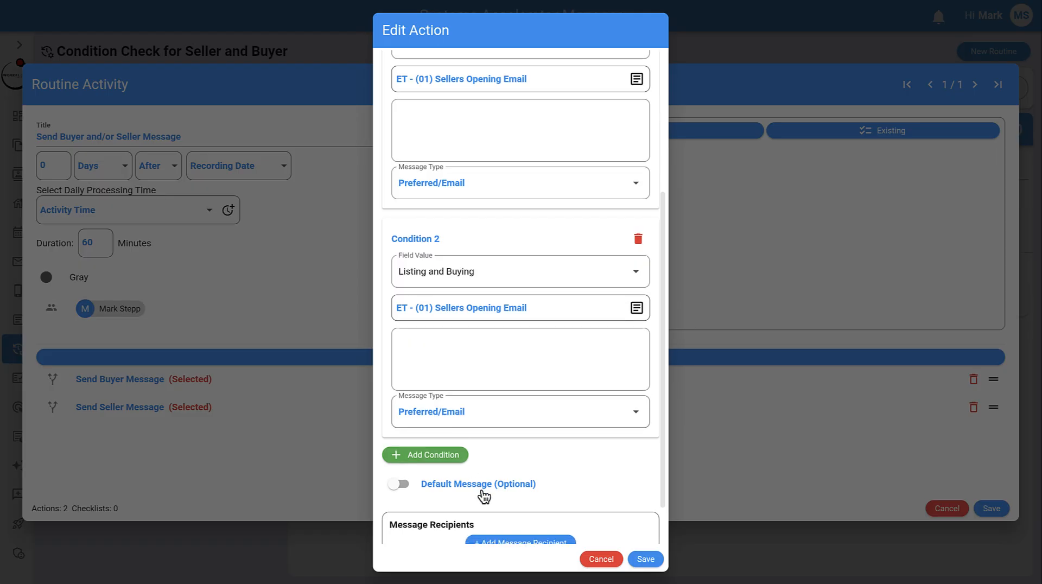
scroll(484, 492, "down", 1)
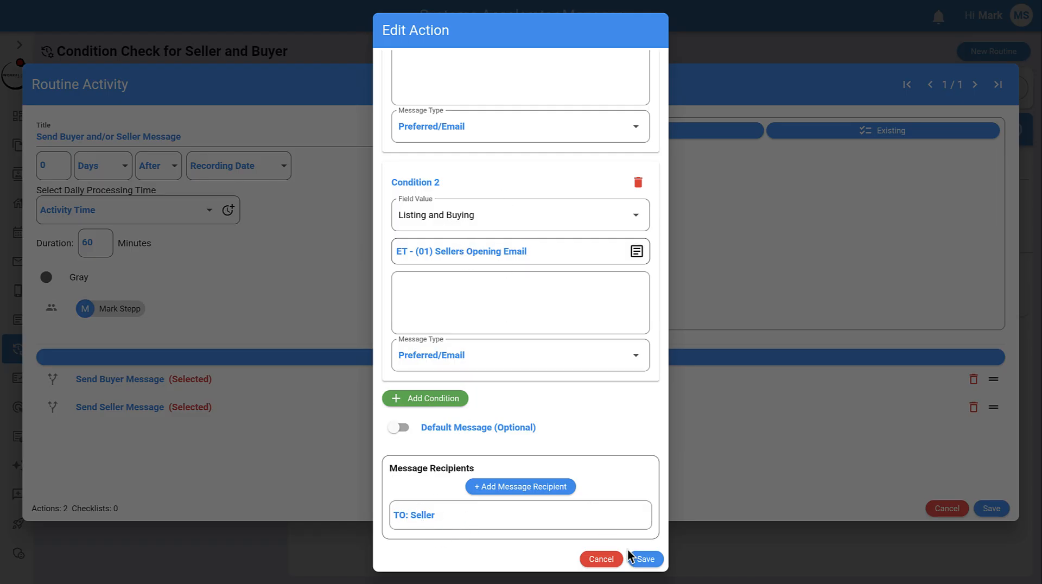
left_click(646, 560)
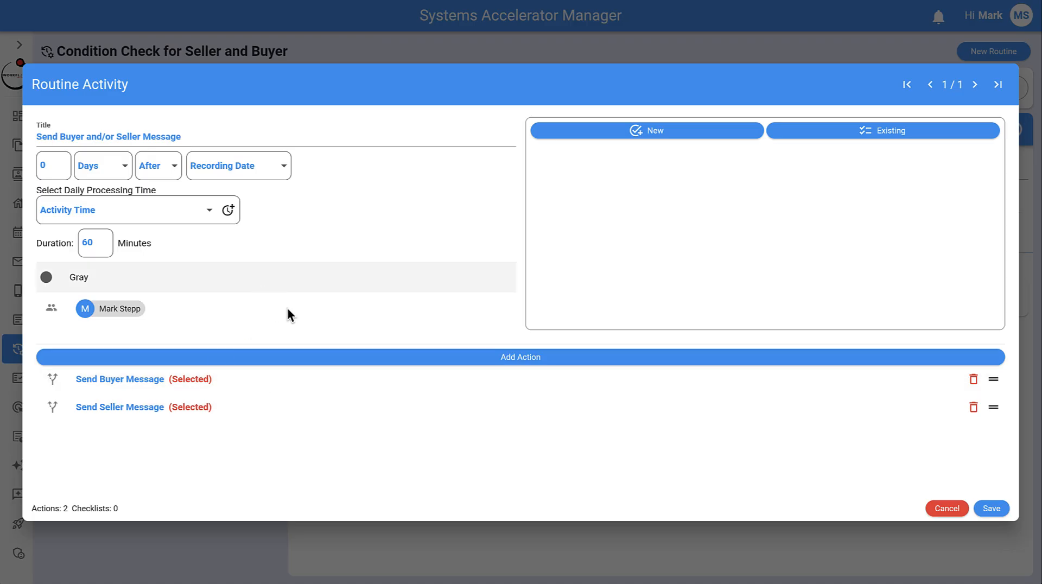
left_click(991, 508)
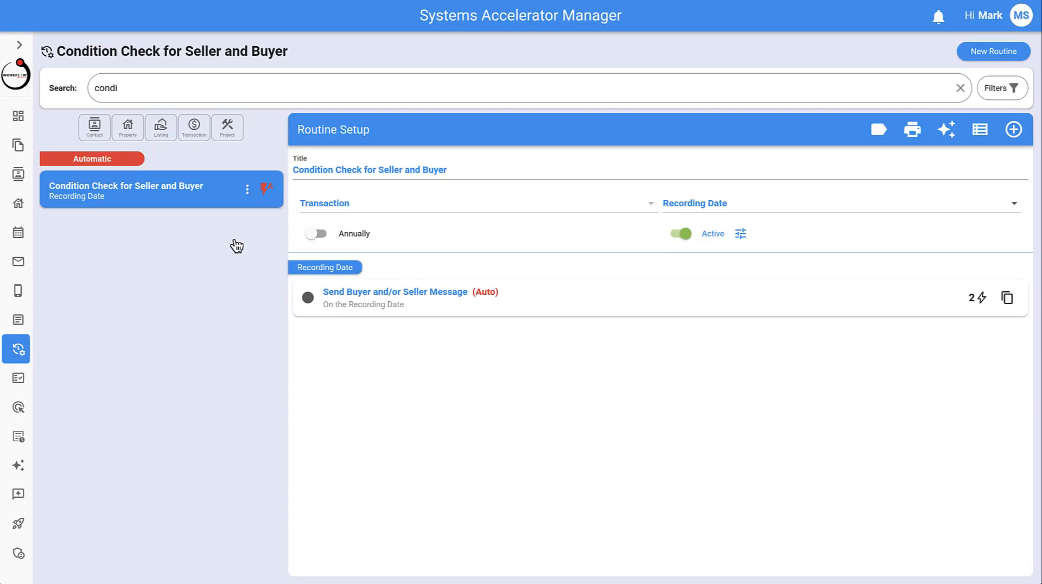
Step: List all transactions running the routine, regardless of status, and open the property transaction from the list
left_click(981, 130)
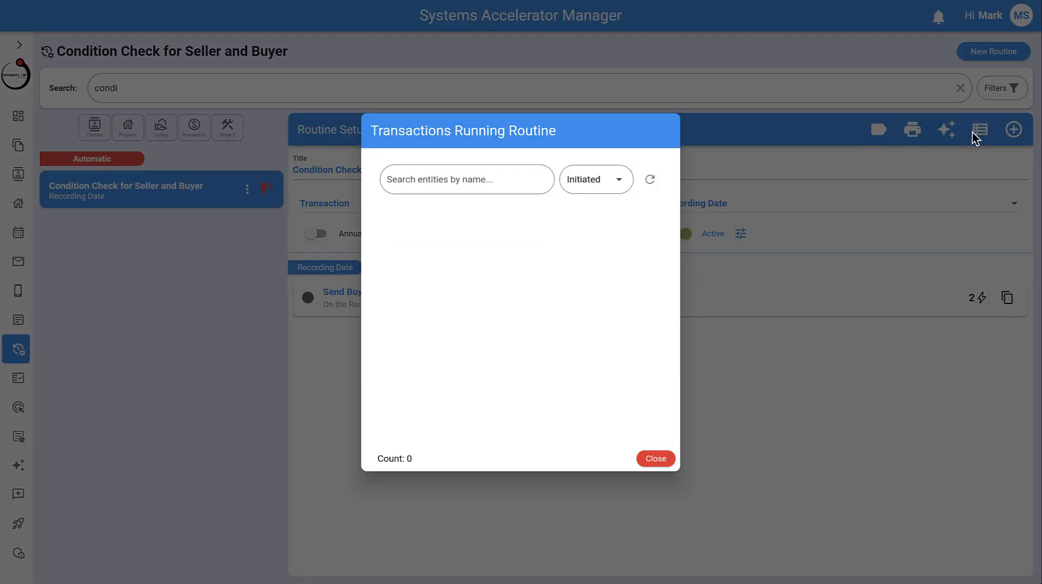
left_click(583, 196)
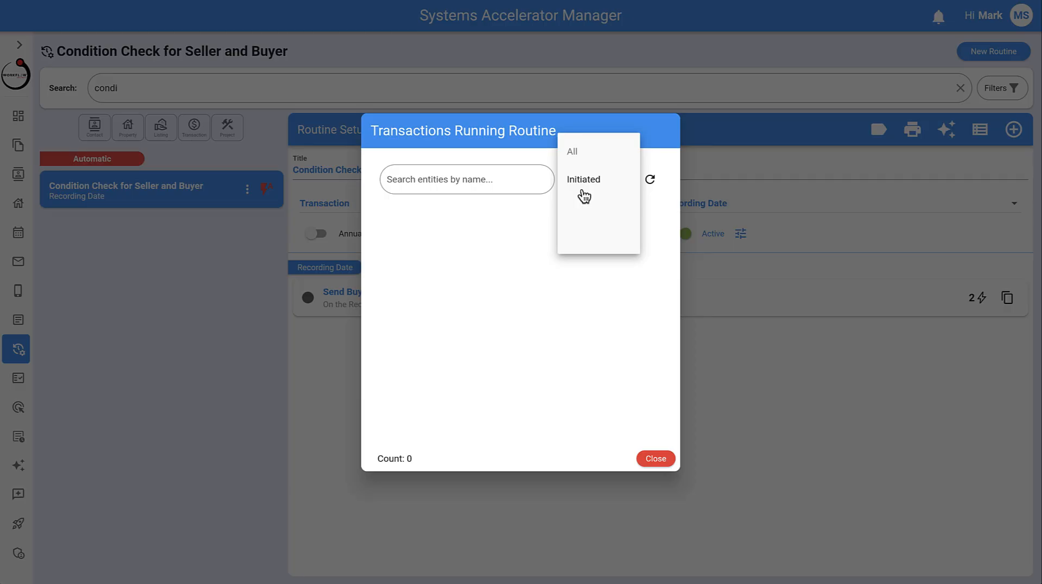
left_click(578, 156)
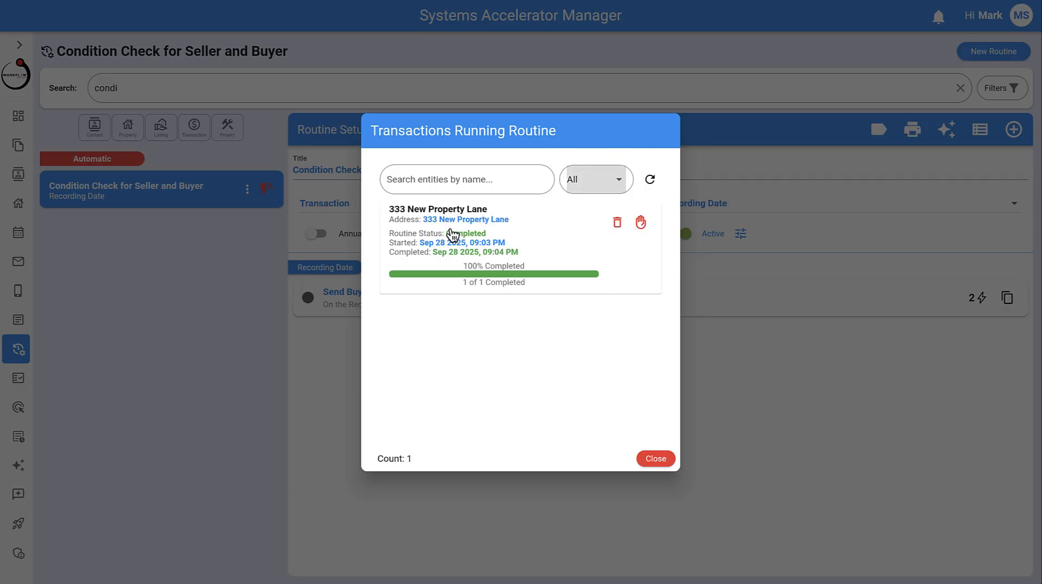
left_click(566, 234)
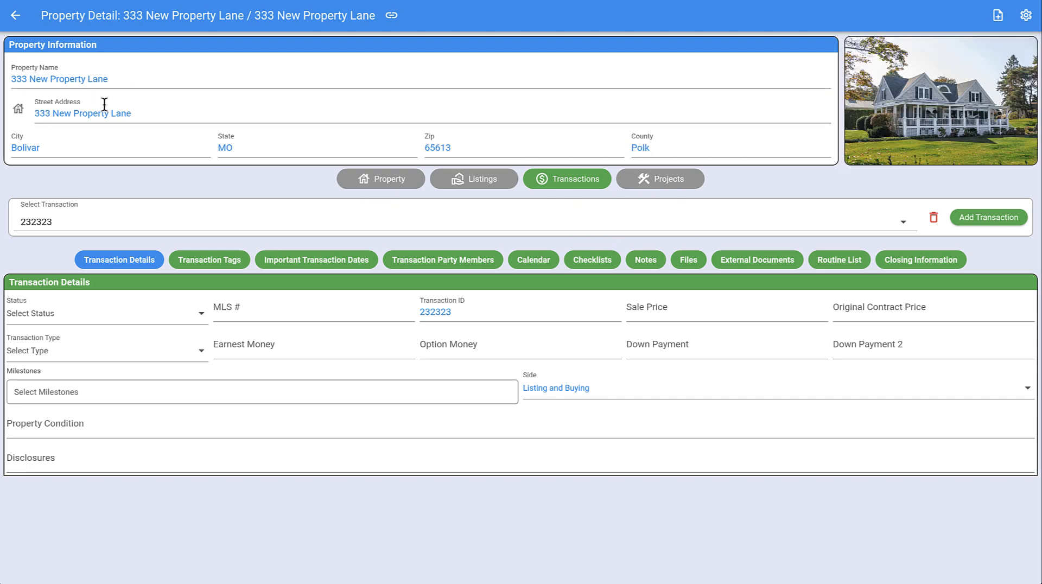
Step: Check the Side choices in the transaction details without changing them, and view the transaction's party members
left_click(549, 398)
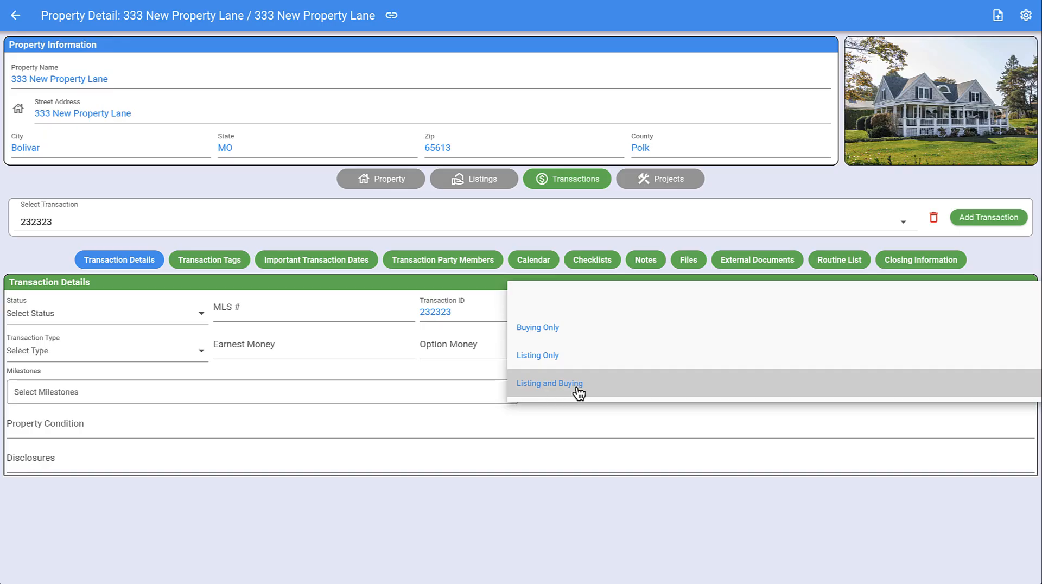
left_click(409, 260)
left_click(426, 258)
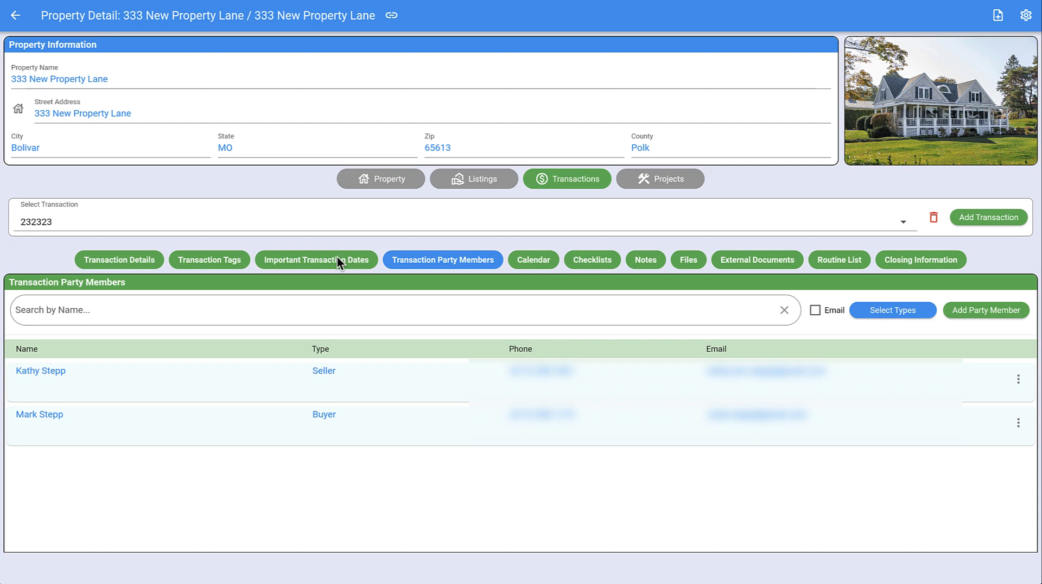
Step: Set the transaction's Side to Buying Only and view its party members again
left_click(152, 262)
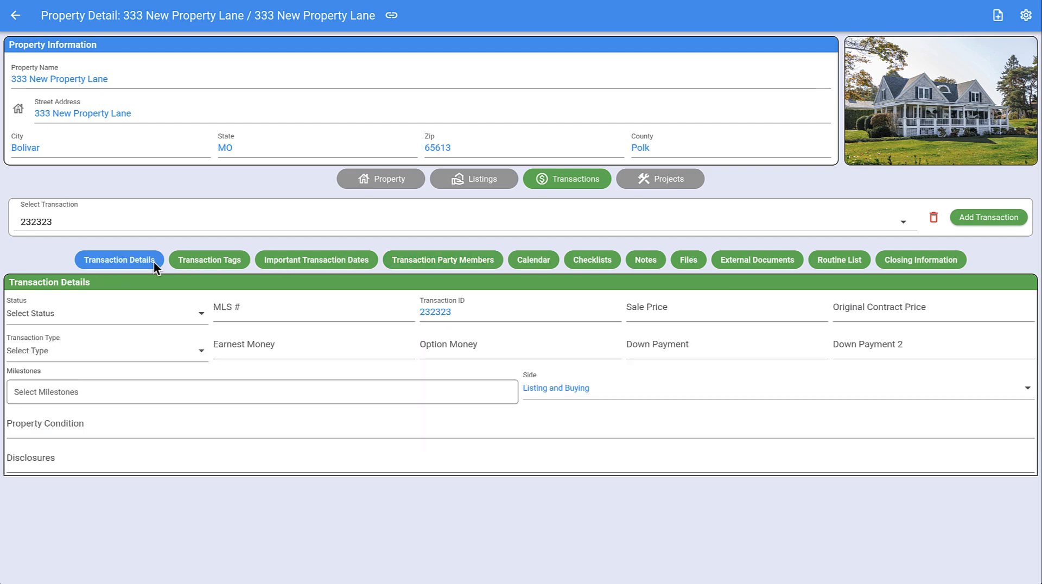
left_click(579, 399)
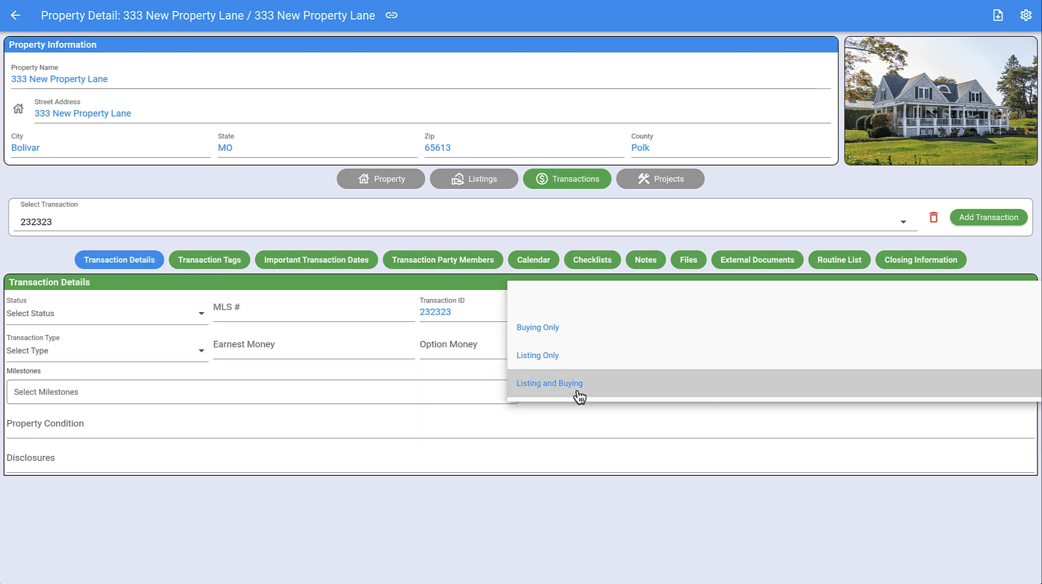
left_click(559, 333)
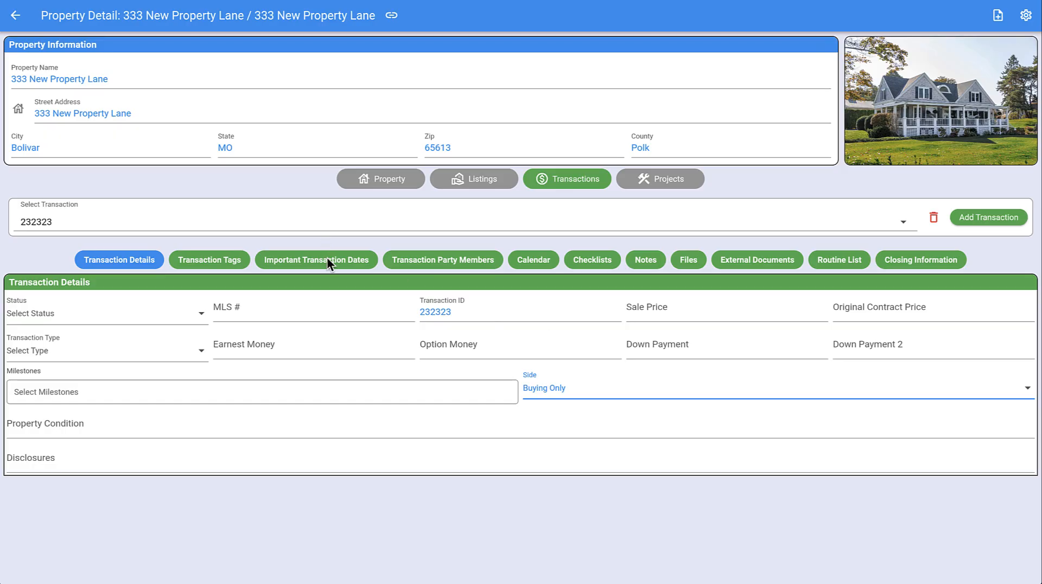
left_click(426, 261)
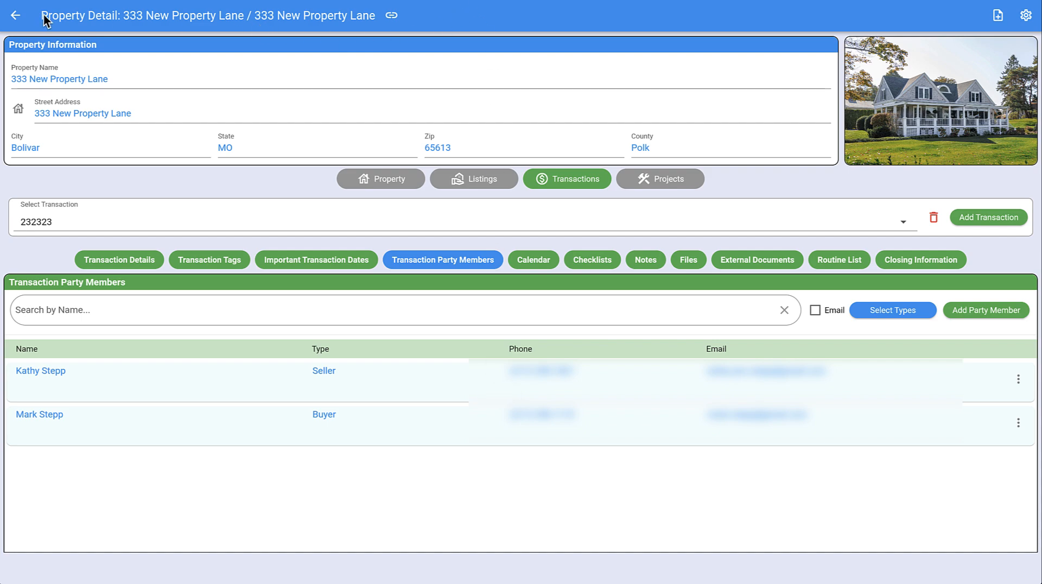
Step: Return to the routine, close the list of running transactions, and reopen the Send Buyer and/or Seller Message activity
left_click(18, 21)
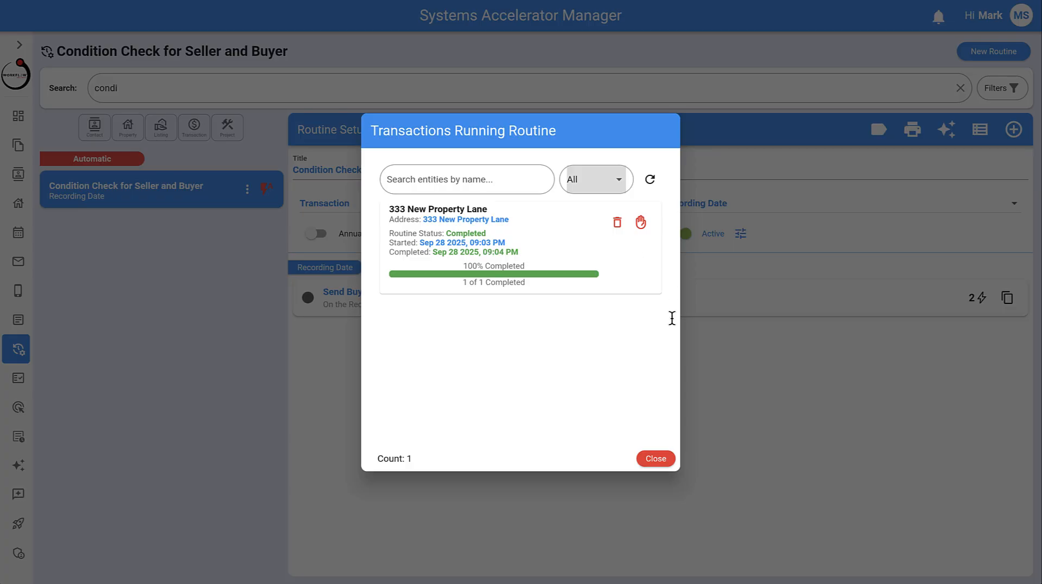
left_click(654, 459)
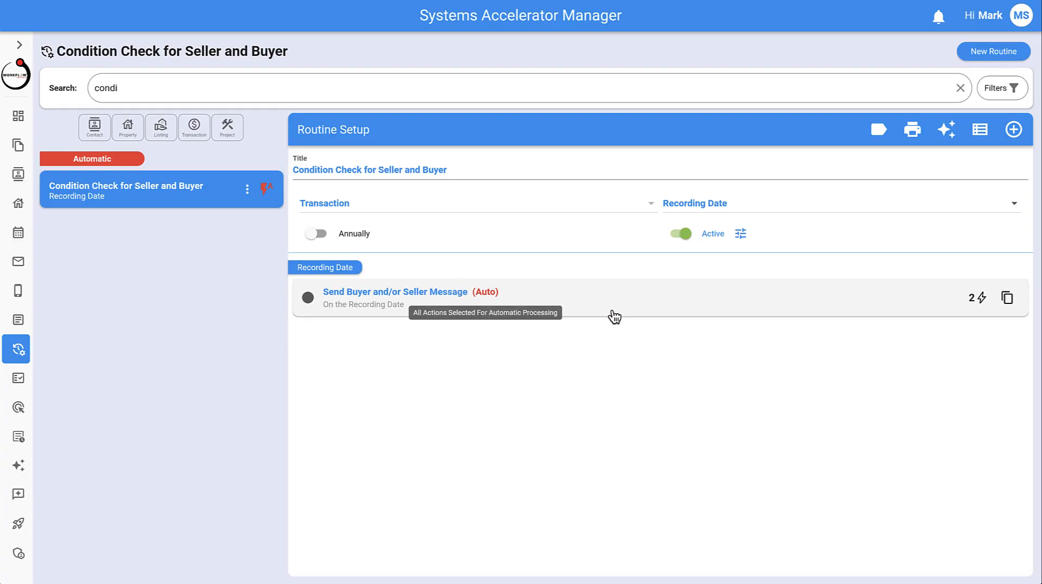
left_click(570, 312)
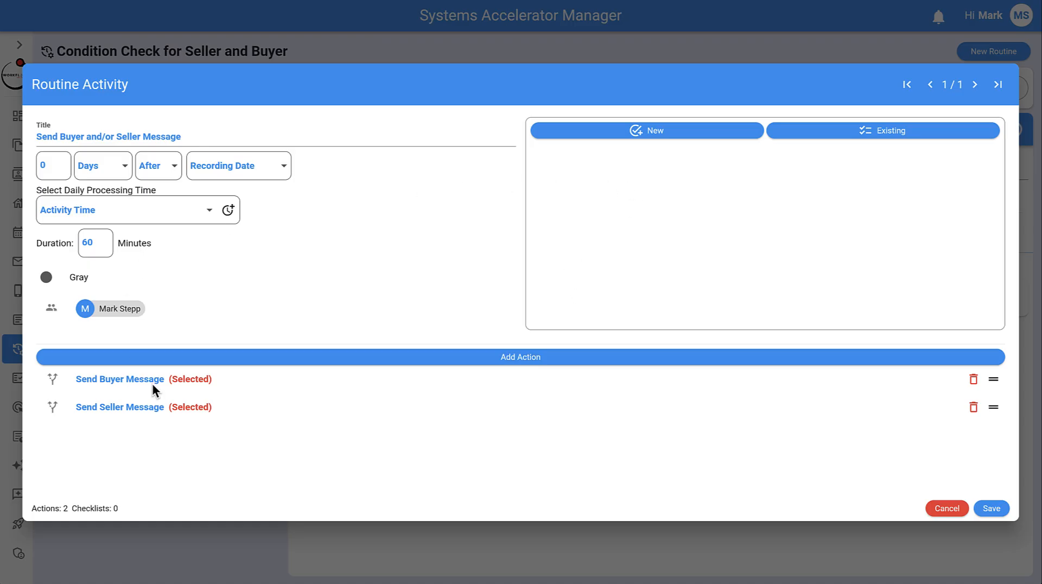